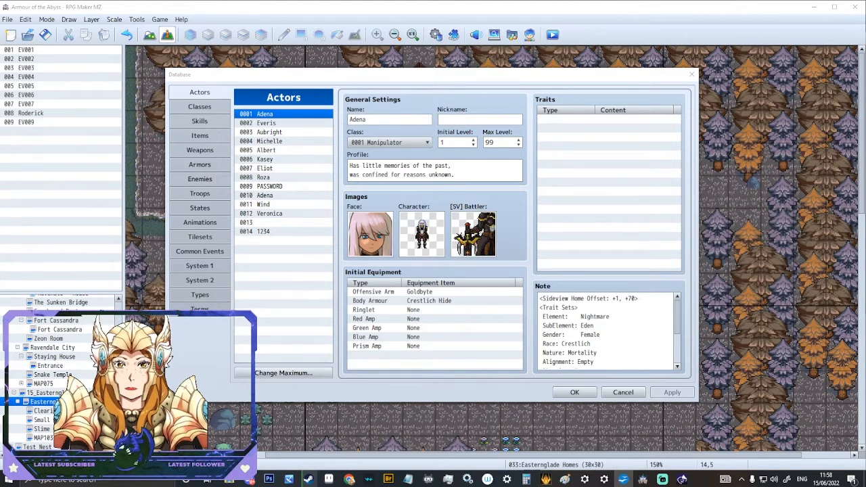
Step: Close and reopen the Database, and show its Tilesets section
mouse_move(214, 79)
mouse_down()
mouse_move(202, 86)
mouse_move(202, 111)
mouse_move(219, 107)
mouse_move(230, 90)
mouse_move(222, 88)
mouse_up()
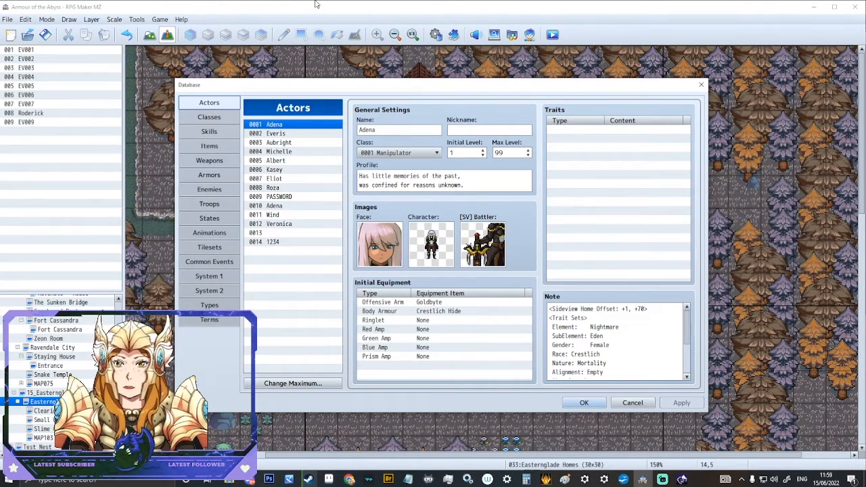
click(632, 403)
key(F9)
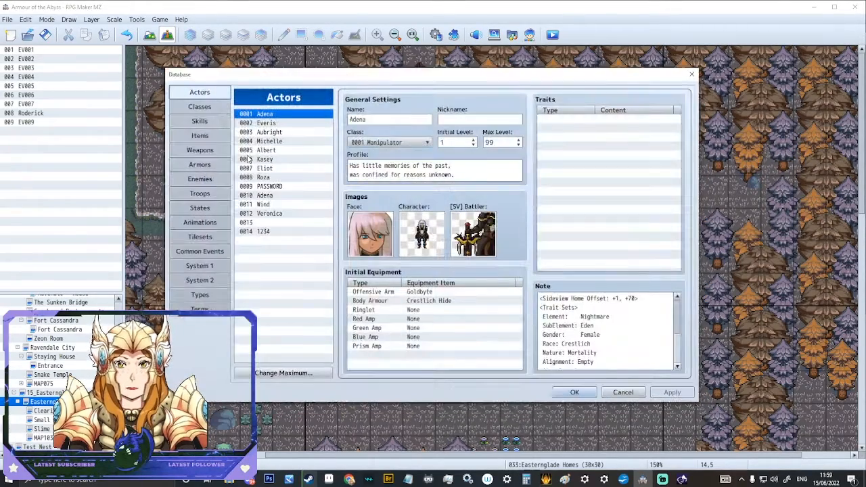
click(200, 237)
scroll(282, 247, up, 5)
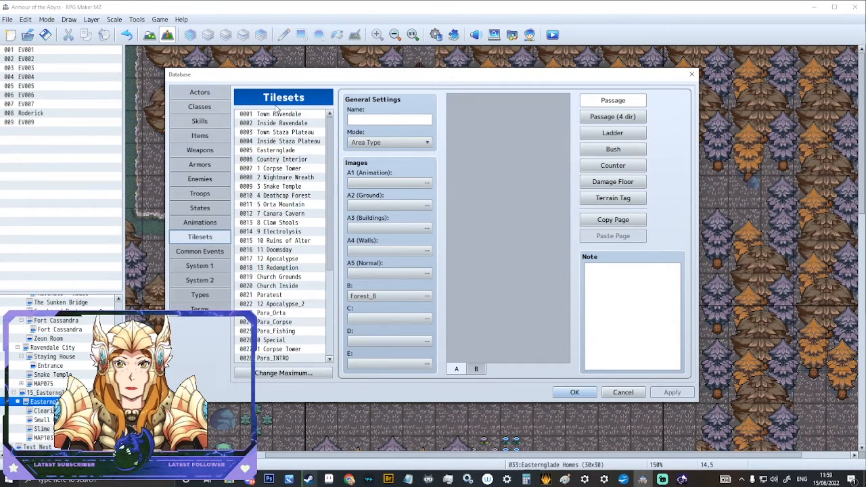
Step: Browse the tileset entries from Town Ravendale down to 4 Deathcap Forest
click(277, 122)
key(Down)
key(Up)
key(Up)
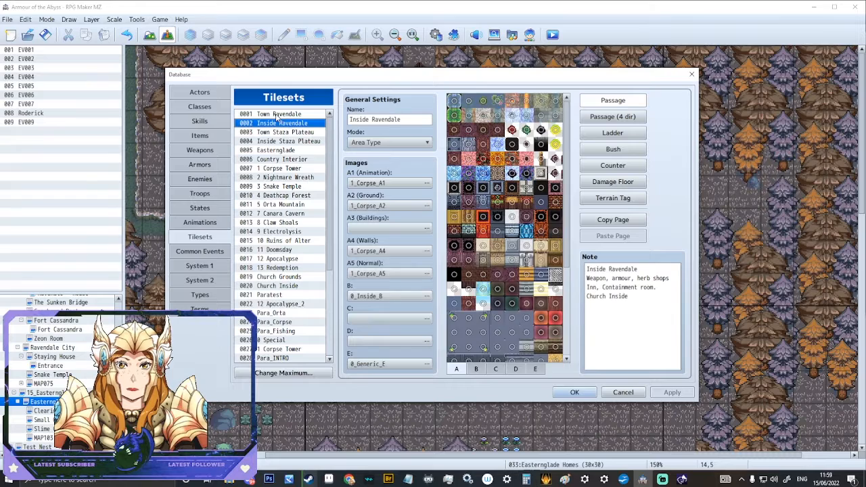
click(275, 125)
key(Down)
key(Down)
key(Down)
key(Down)
key(Down)
key(Down)
key(Down)
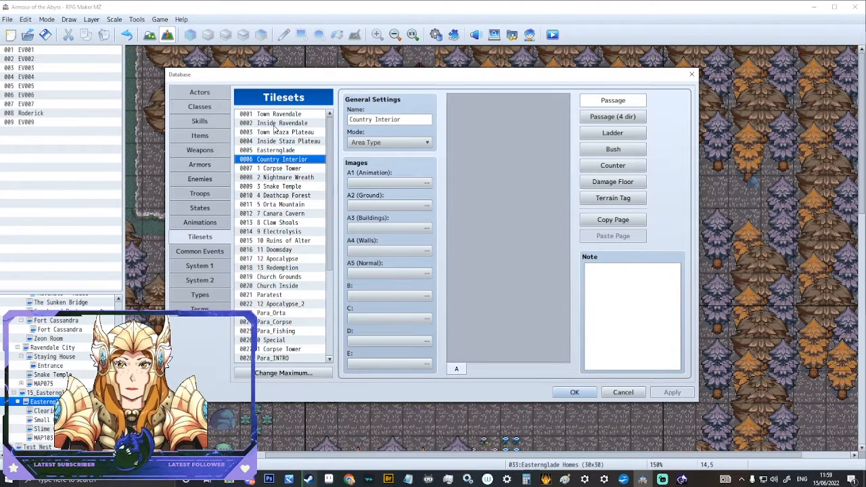
key(Down)
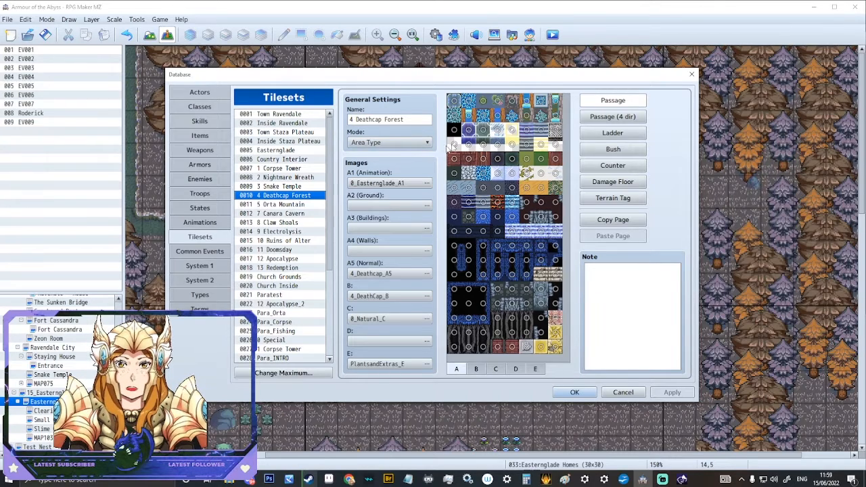
Step: Show the 1 Corpse Tower tileset and examine its name and the available mode options
click(289, 169)
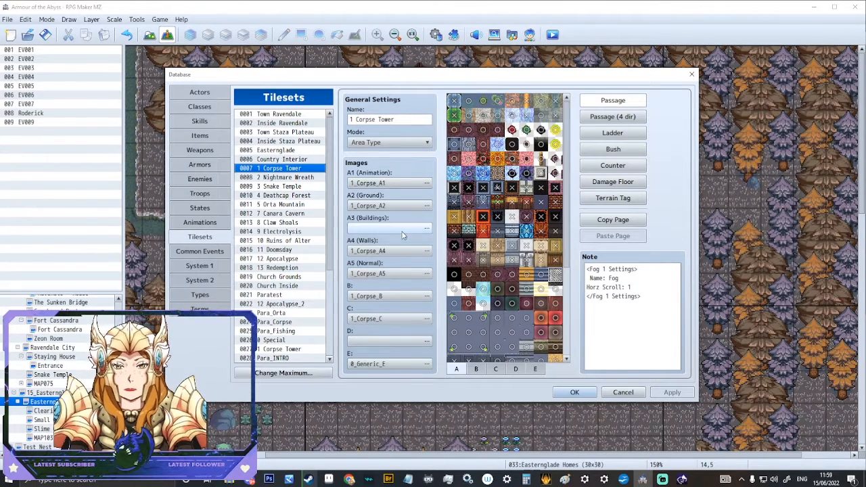
drag(407, 118, 349, 118)
click(353, 117)
click(397, 119)
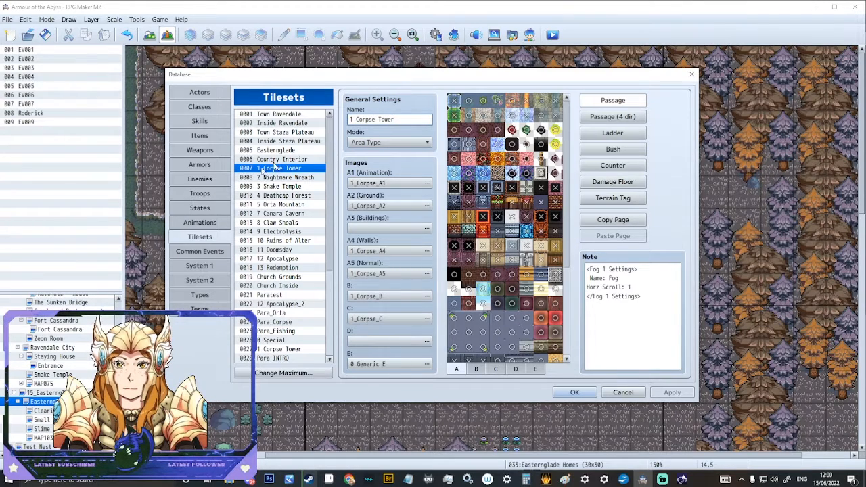
click(397, 141)
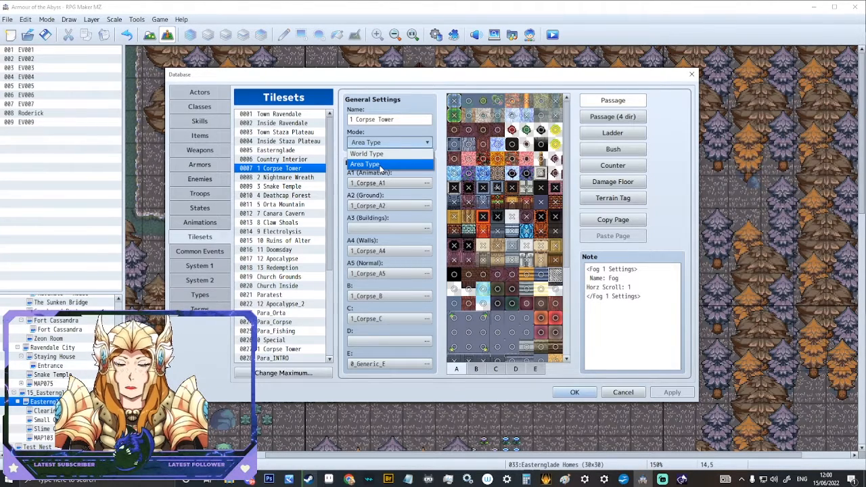
click(411, 103)
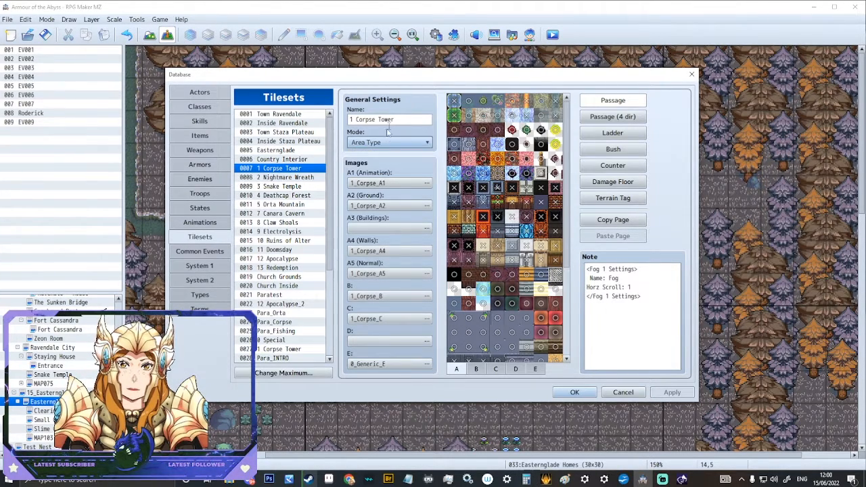
Step: Review the tileset's A1 animation image 1_Corpse_A1 and A2 ground image 1_Corpse_A2, and accept the Database
double_click(369, 183)
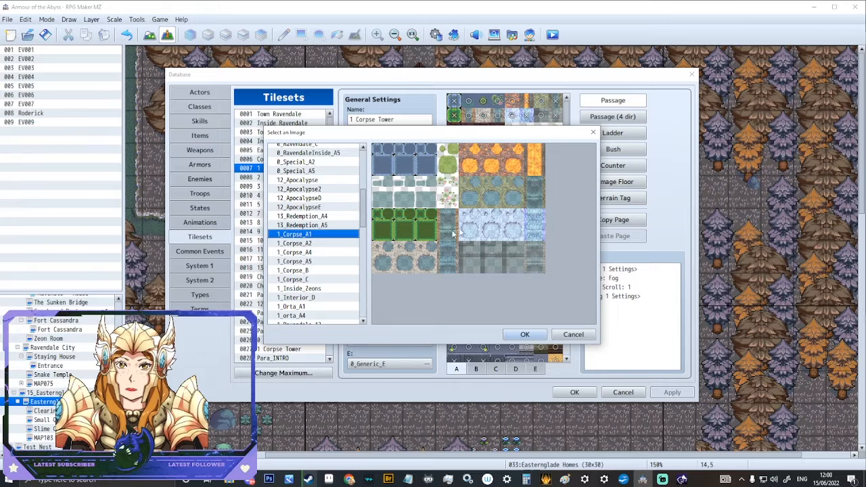
click(524, 334)
double_click(389, 207)
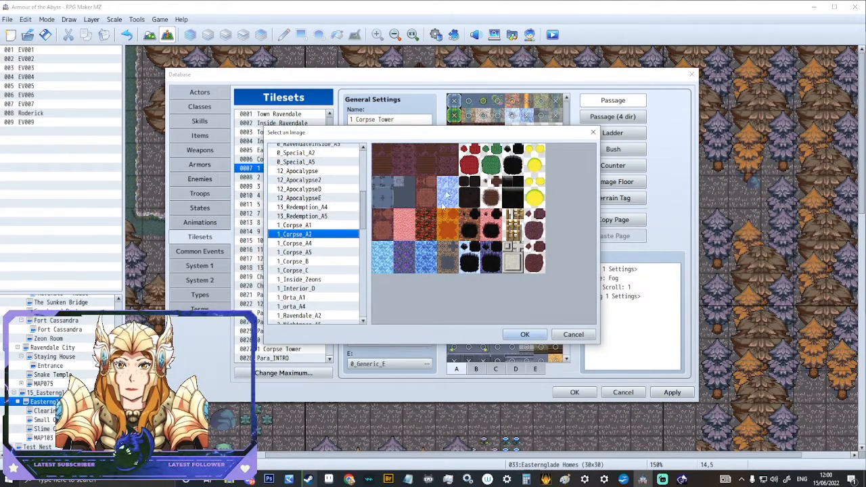
click(525, 335)
click(572, 393)
Step: Open the Corpse Tower Veins map for tile editing and display its A tiles
scroll(59, 337, up, 3)
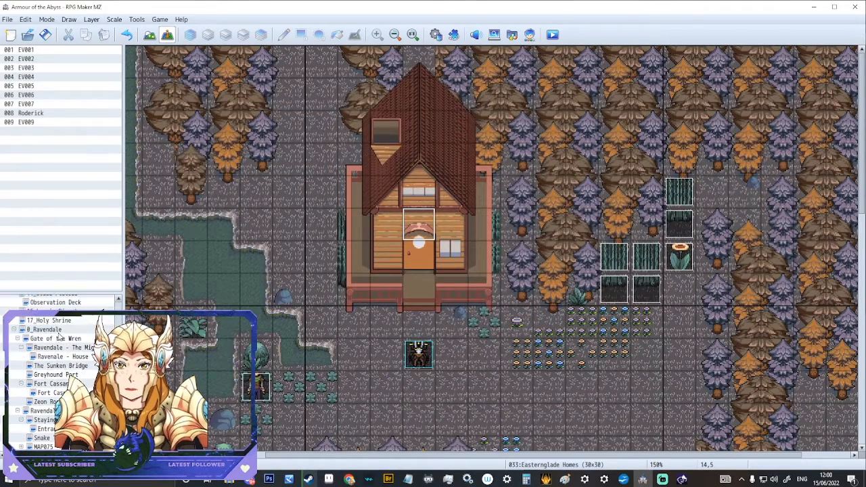
scroll(59, 336, up, 10)
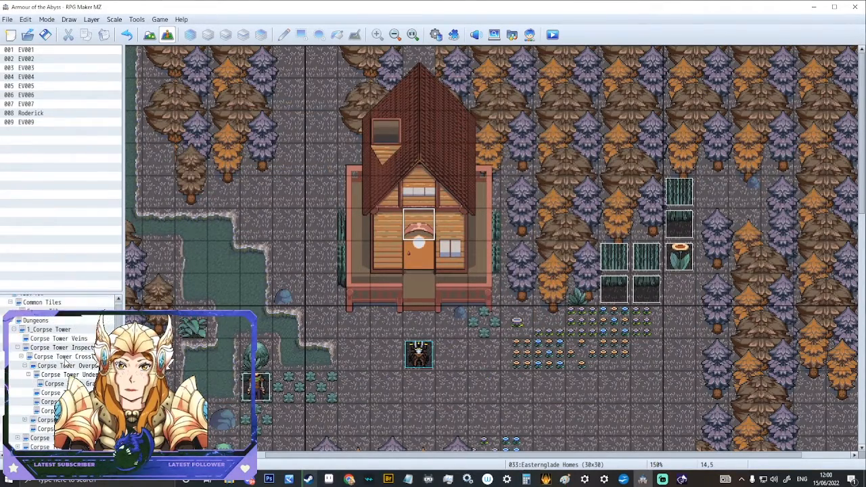
click(61, 339)
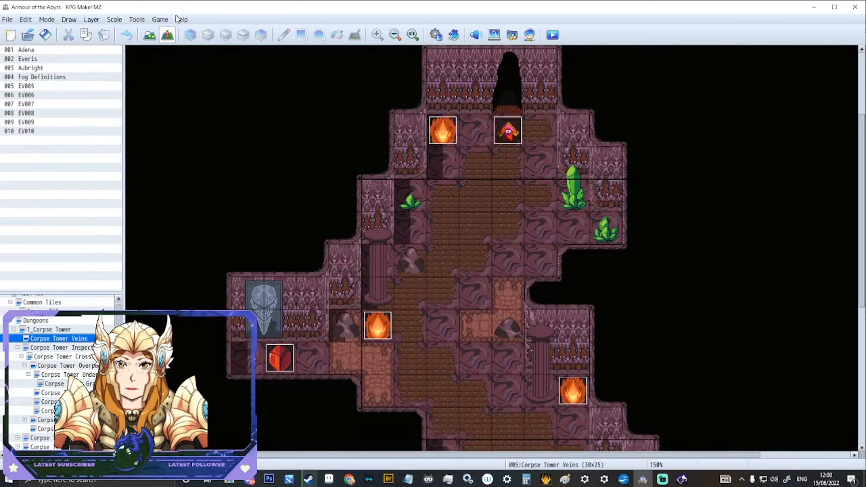
click(150, 35)
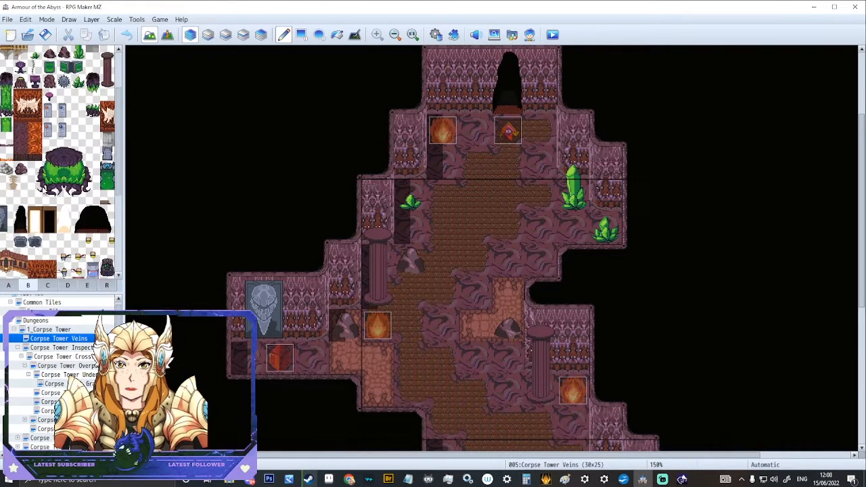
click(8, 284)
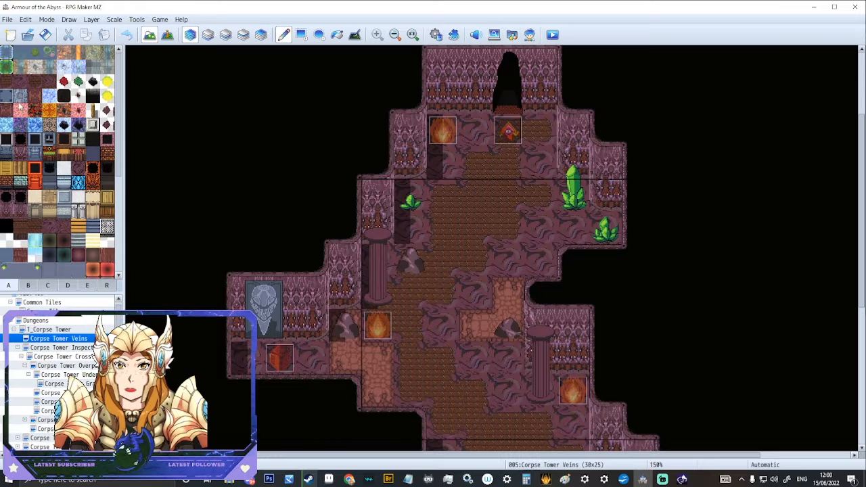
Step: Try painting a brown brick ground area in the empty black space beside the dungeon, and undo it
click(36, 81)
click(283, 102)
mouse_move(283, 102)
mouse_down()
mouse_move(197, 152)
mouse_move(212, 164)
mouse_move(277, 128)
mouse_move(269, 109)
mouse_move(185, 67)
mouse_move(247, 65)
mouse_move(215, 129)
mouse_move(241, 174)
mouse_move(177, 169)
mouse_up()
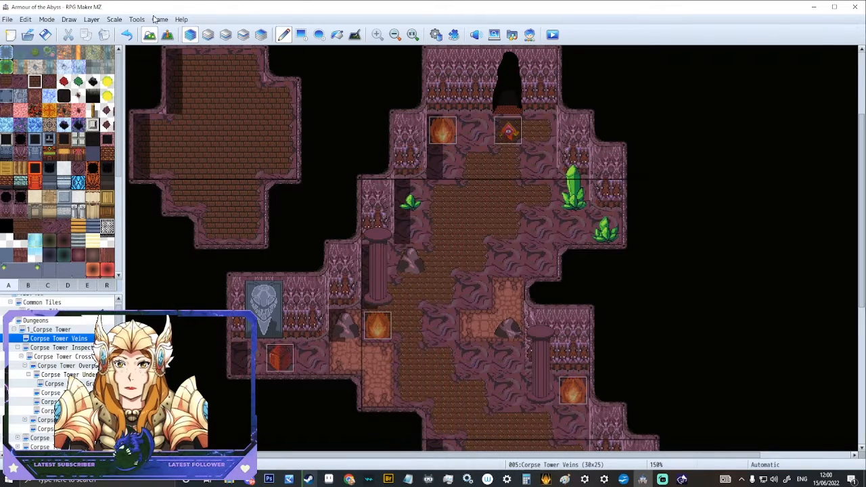
click(126, 34)
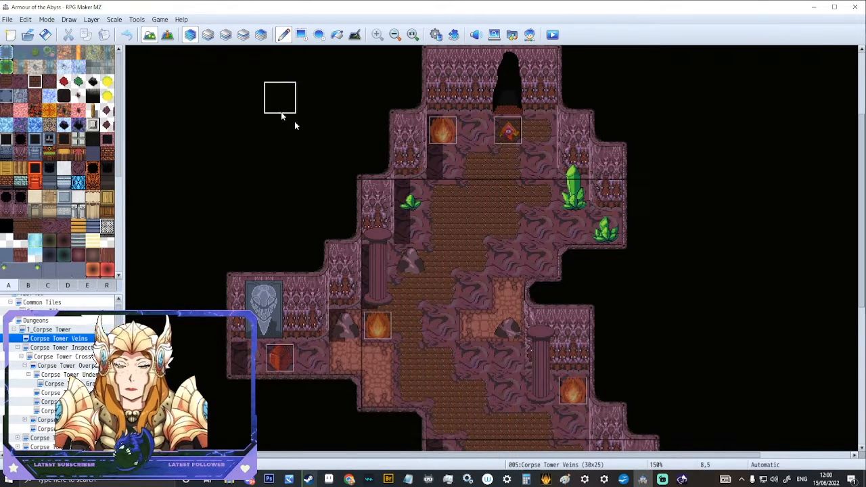
Step: Check the image choices for the Corpse Tower tileset's empty A3 buildings slot, keeping it unassigned, and return to the map
key(F9)
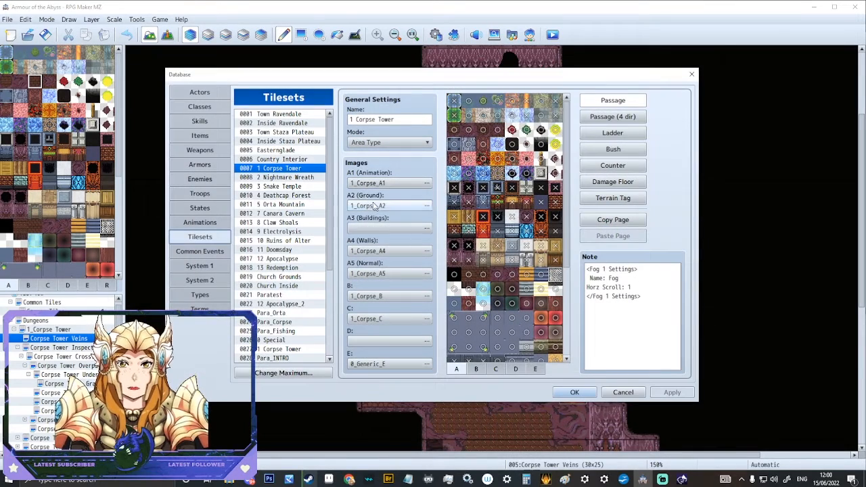
click(366, 229)
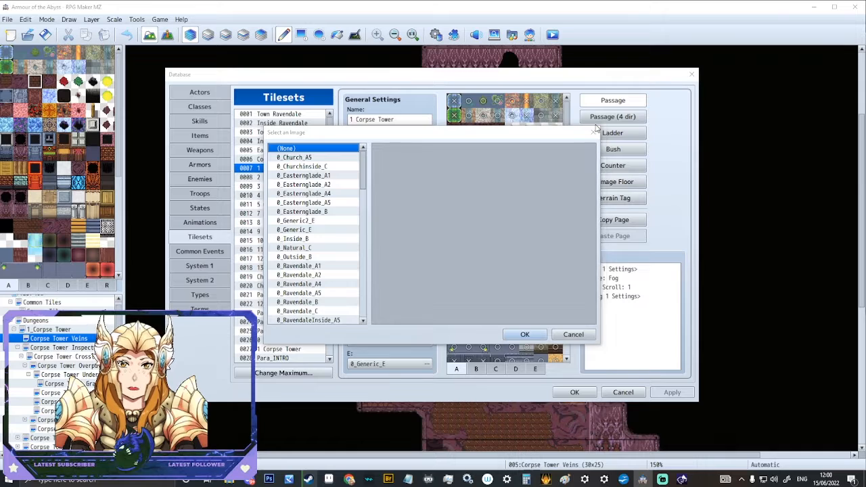
click(593, 132)
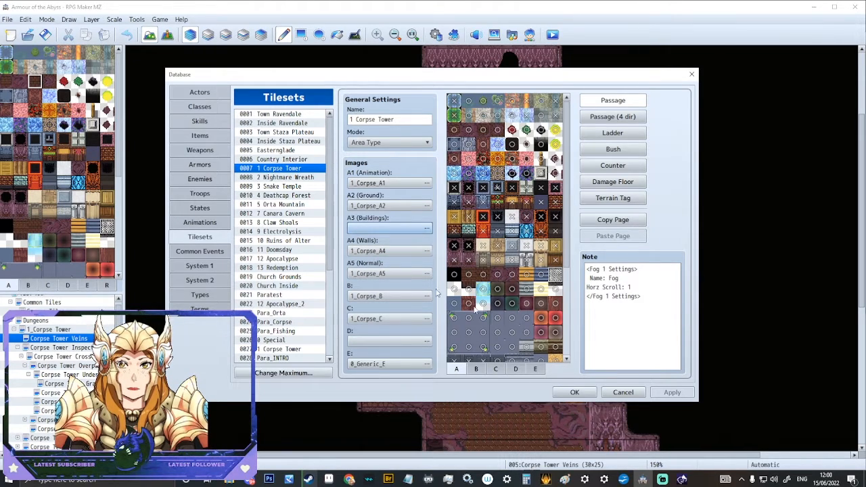
click(574, 393)
Step: Try painting a blue-grey brick wall with a matching wall top in the empty black area, and undo both
click(38, 153)
click(286, 131)
mouse_move(286, 131)
mouse_down()
mouse_move(233, 173)
mouse_move(251, 135)
mouse_move(243, 126)
mouse_up()
click(34, 140)
mouse_move(214, 99)
mouse_down()
mouse_move(225, 88)
mouse_move(281, 97)
mouse_move(247, 97)
mouse_up()
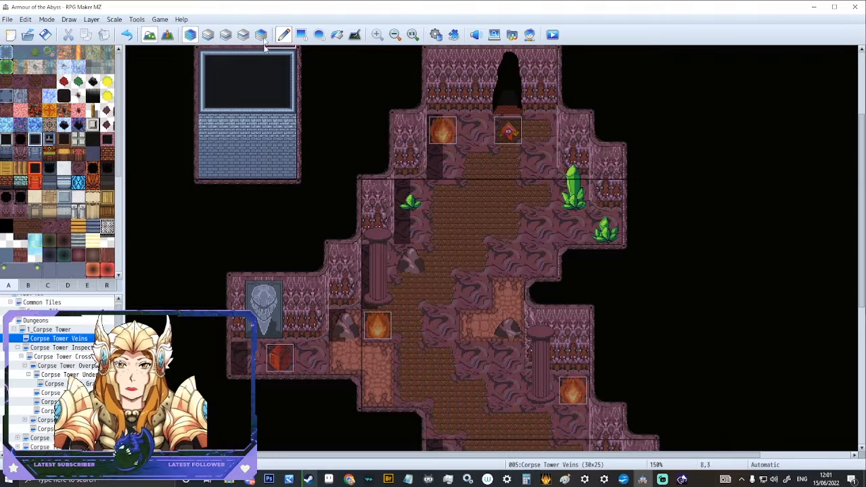
click(127, 35)
click(127, 35)
Step: Try painting a two-tile-wide blue-grey brick wall and its top inside the dungeon room, and undo both
click(35, 153)
drag(476, 325, 443, 325)
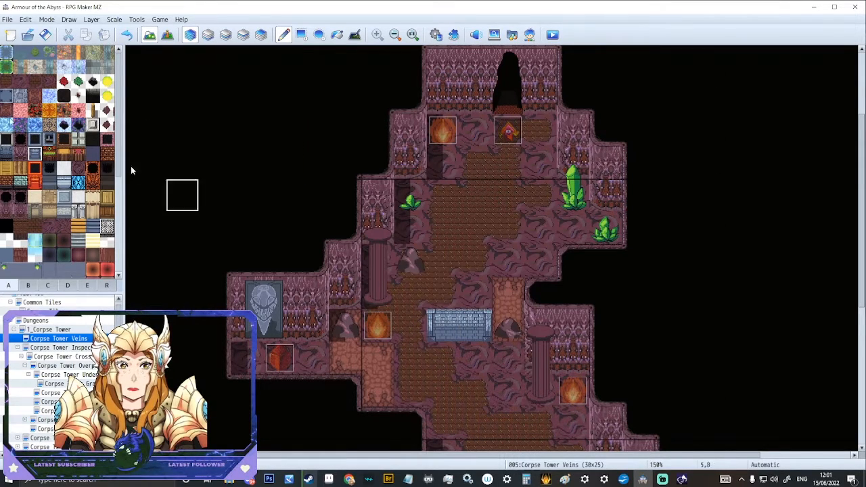
click(35, 139)
drag(476, 292, 452, 291)
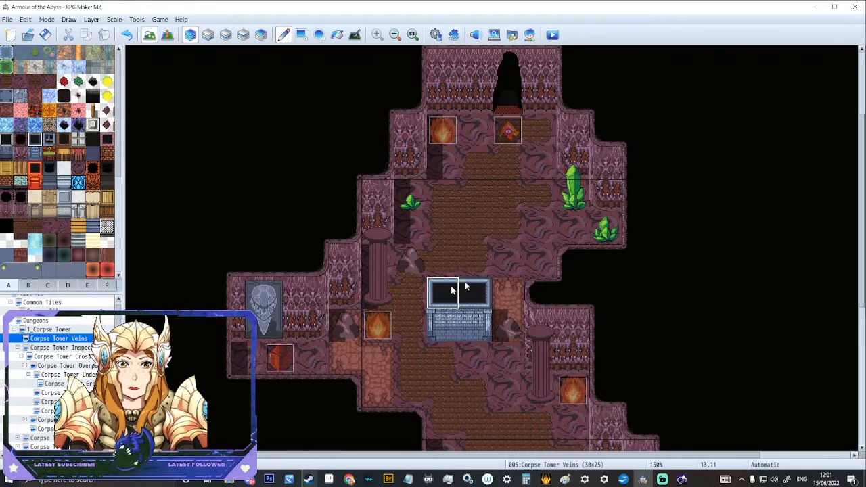
click(128, 35)
click(128, 35)
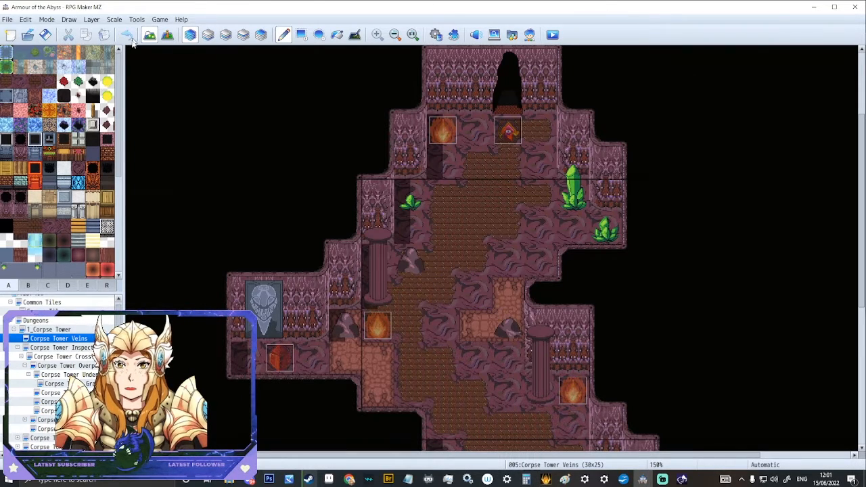
Step: Reopen the Corpse Tower tileset in the Database and review its A5 image 1_Corpse_A5
click(436, 35)
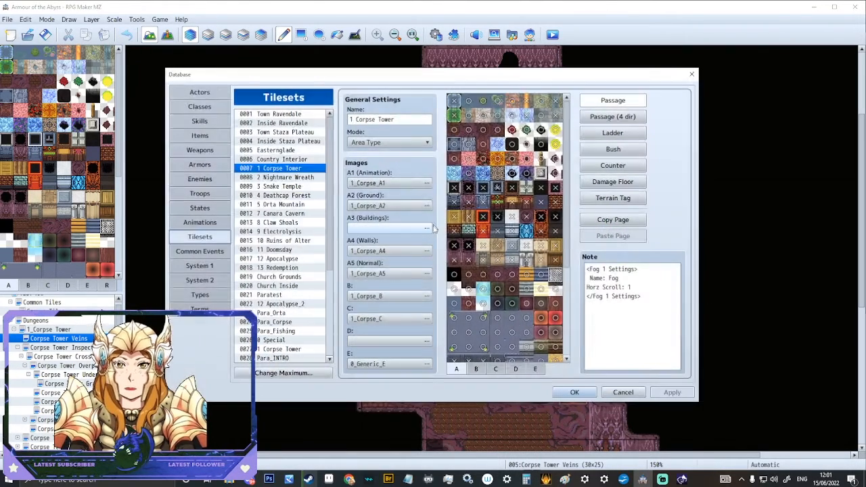
click(411, 275)
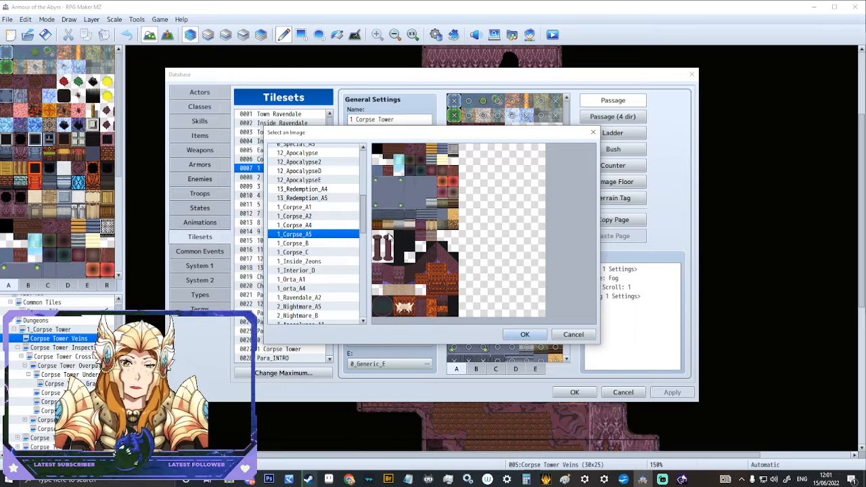
click(525, 335)
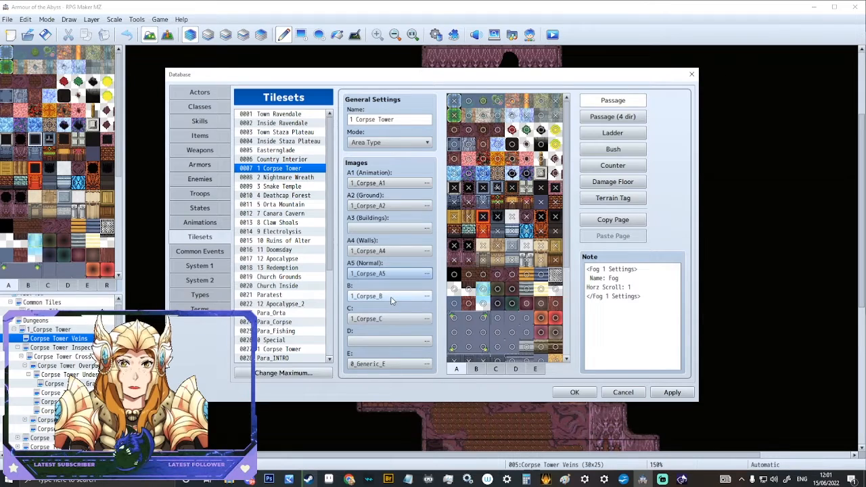
Step: Look through the Corpse Tower tileset's B, C and E tile sheets, ending on the B sheet
click(476, 369)
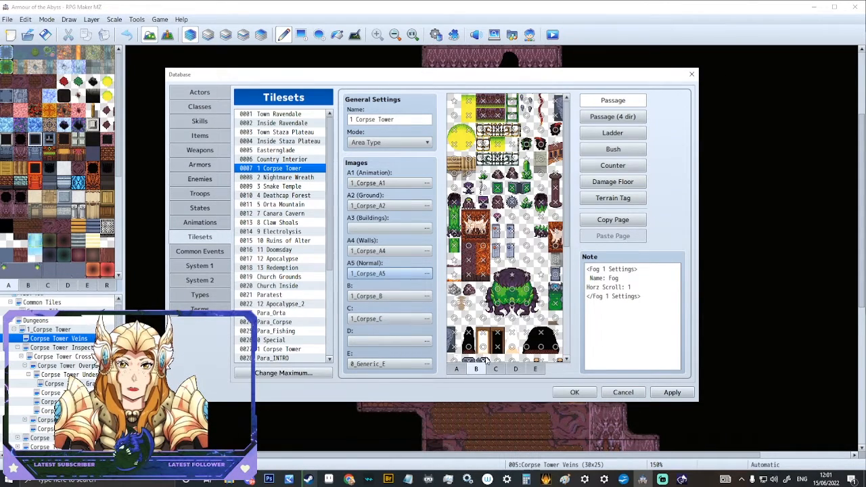
click(495, 369)
click(535, 368)
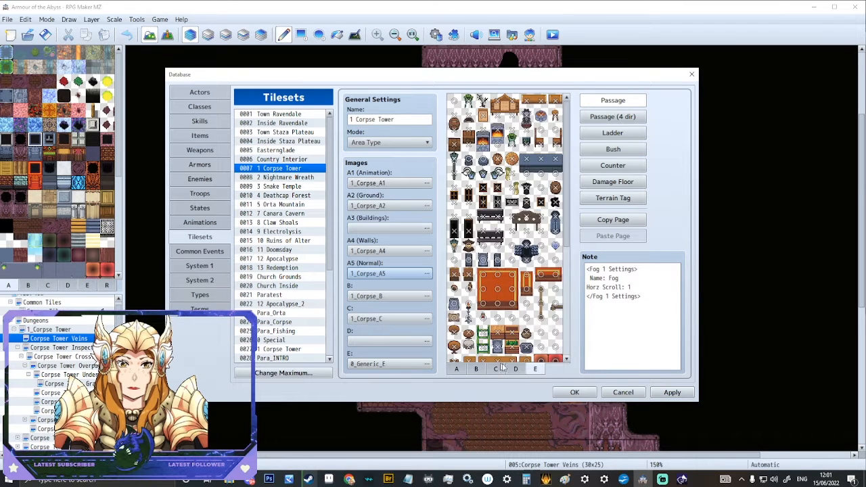
click(496, 372)
click(476, 370)
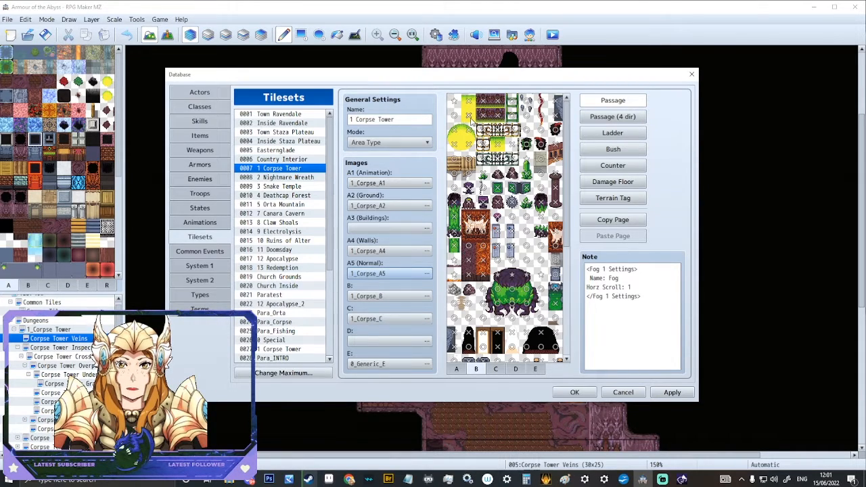
Step: Examine the four-direction passage settings on the B and A tile sheets, and the ladder settings on the A sheet
click(608, 125)
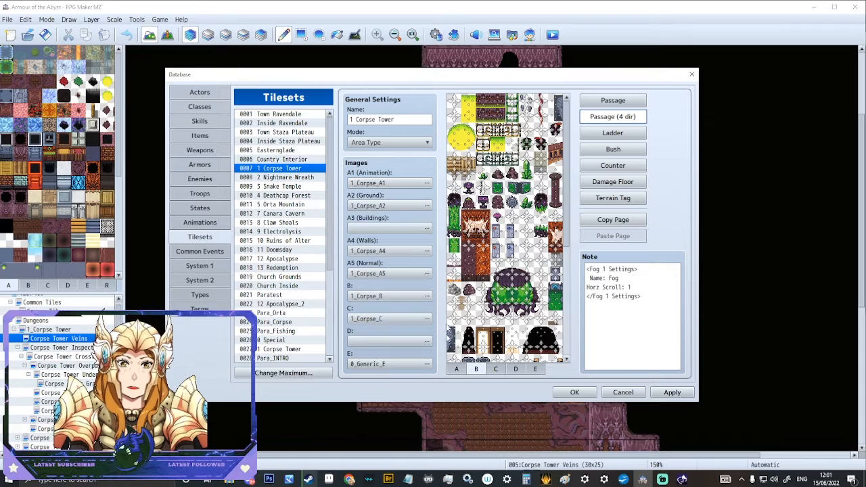
click(456, 369)
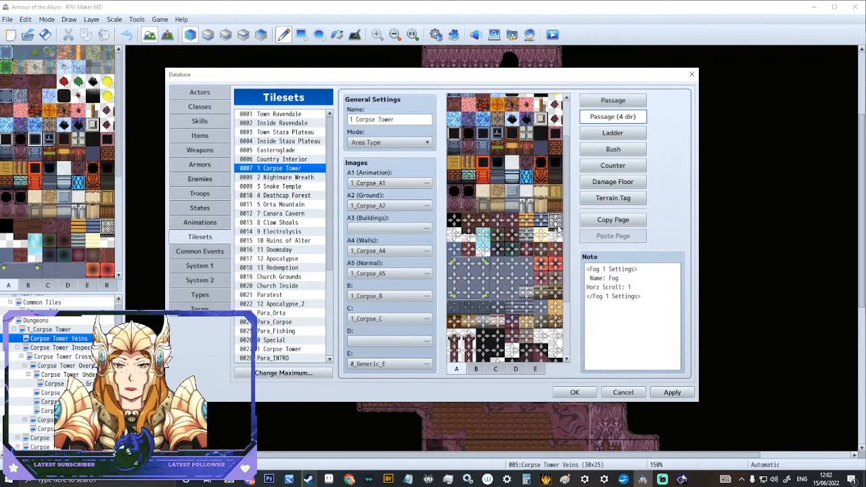
click(596, 133)
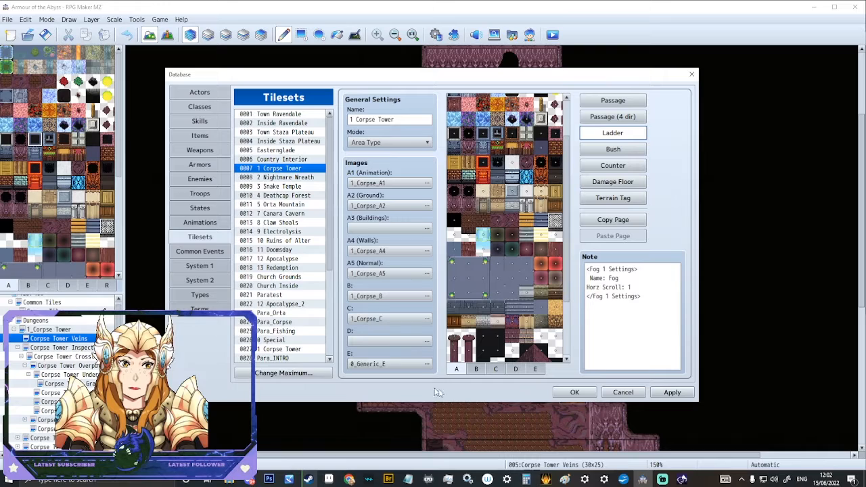
Step: Review the ladder settings on the B tile sheet and the bush settings on the B and A sheets
click(476, 369)
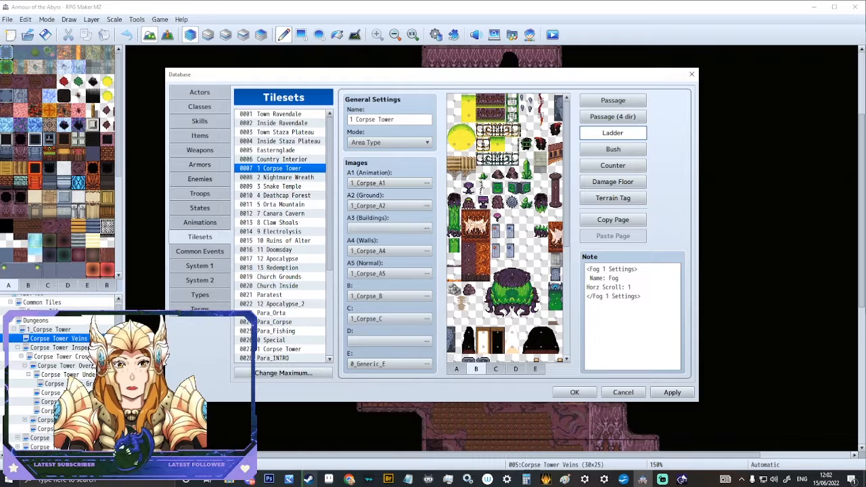
click(599, 148)
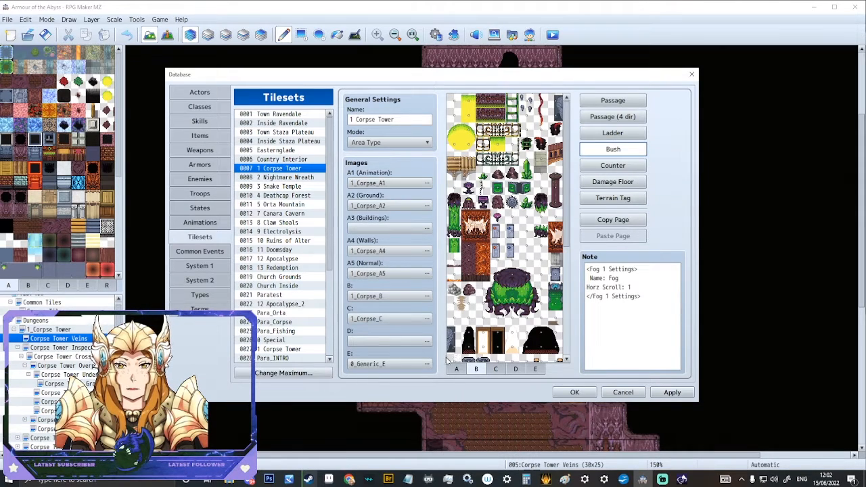
click(456, 369)
scroll(547, 156, up, 1)
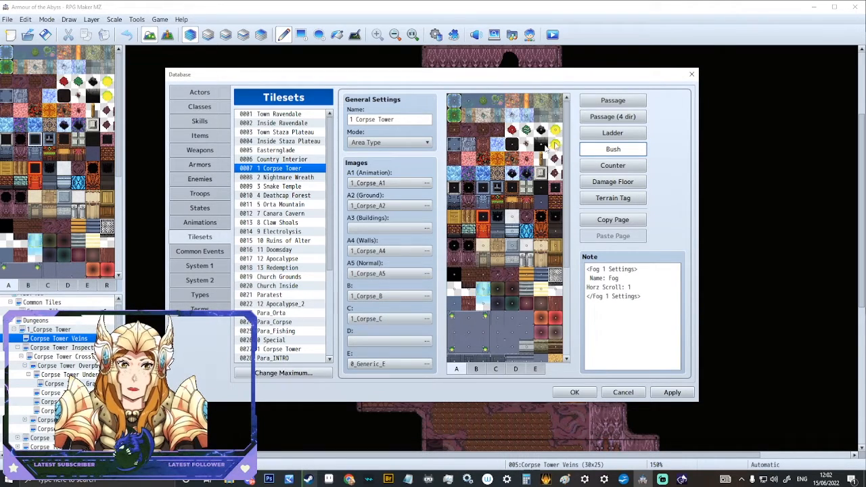
Step: Examine the counter settings on the D and E tile sheets, and the damage floor settings on the E and A sheets
click(613, 166)
click(514, 371)
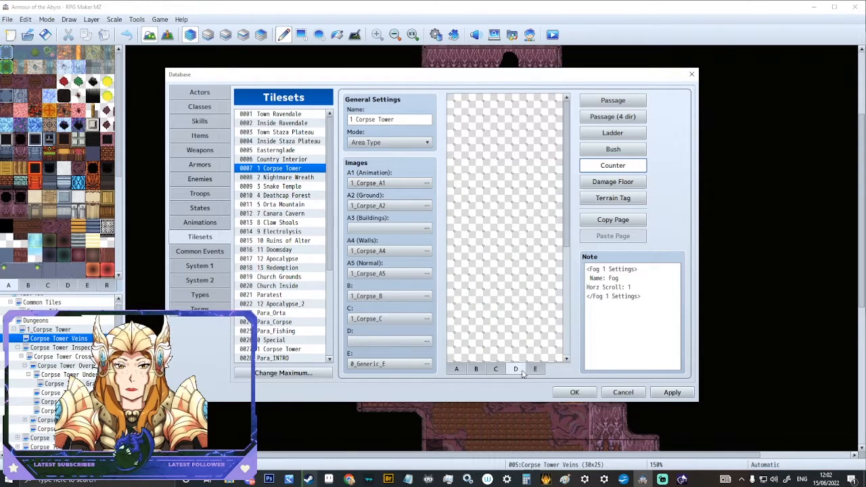
click(534, 370)
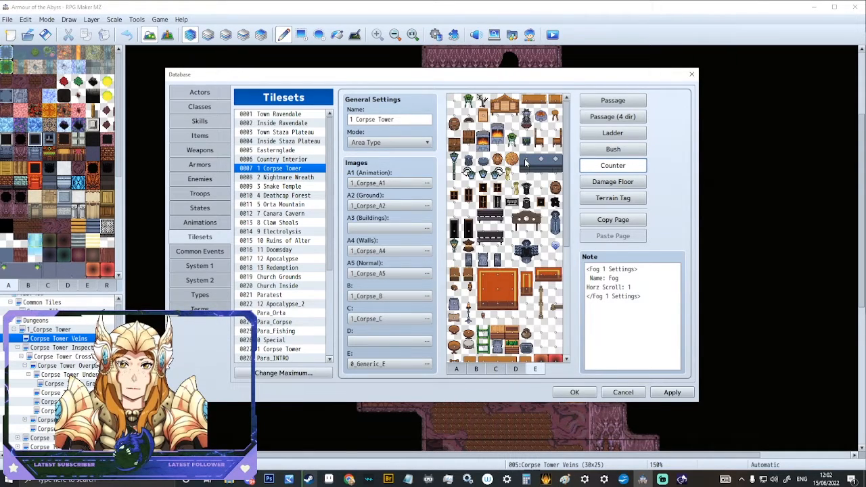
click(555, 160)
click(541, 160)
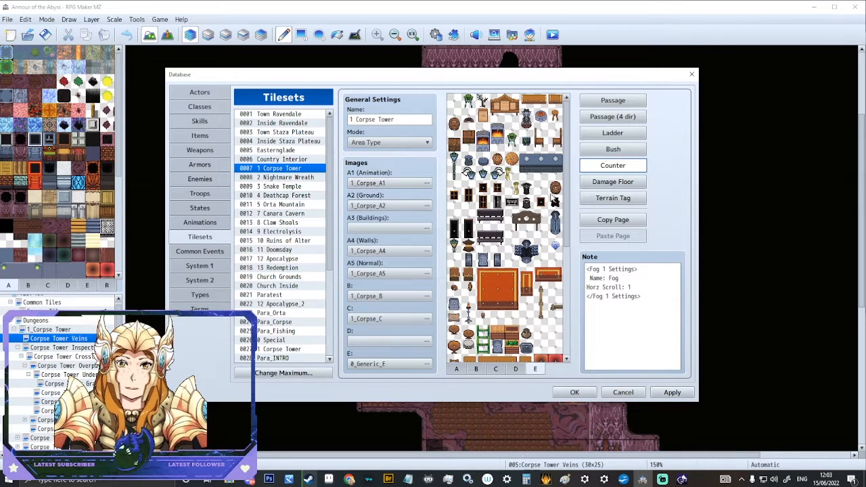
click(590, 184)
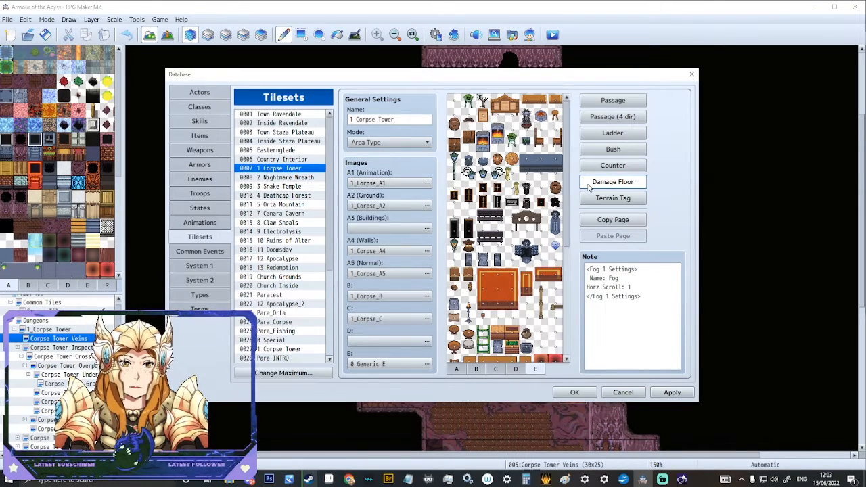
click(457, 370)
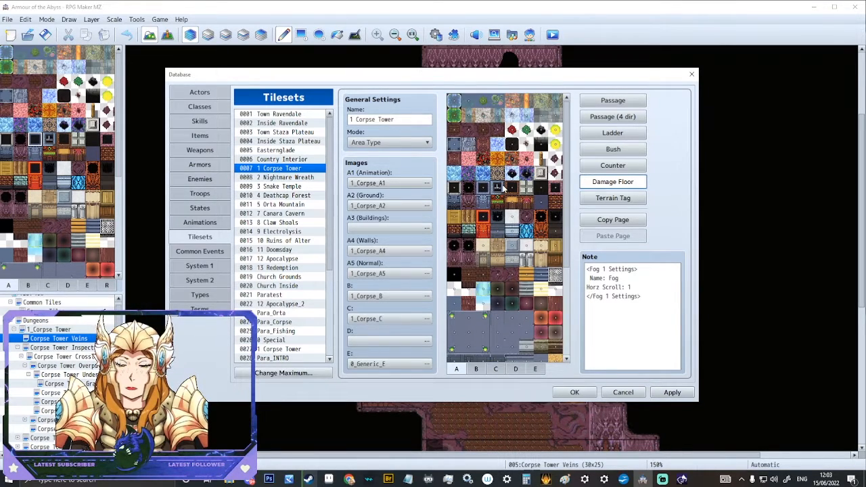
Step: Examine the terrain tags across the A tile sheet and look further down the list of tilesets
click(604, 199)
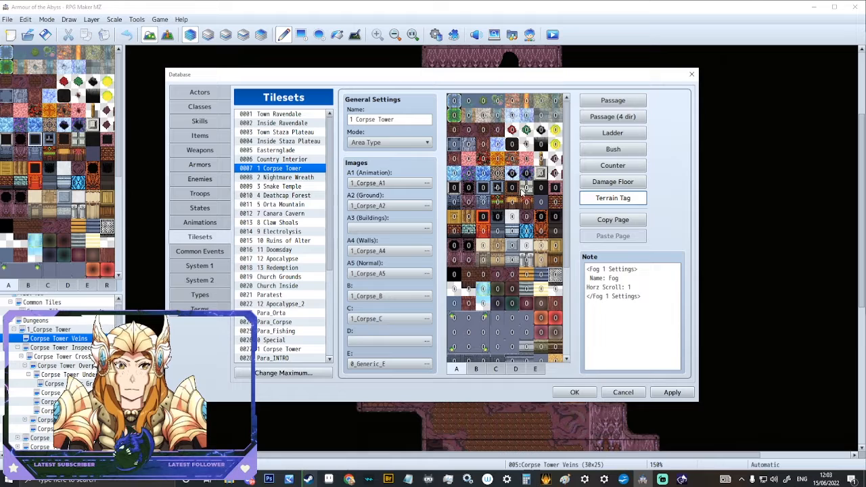
scroll(512, 252, down, 4)
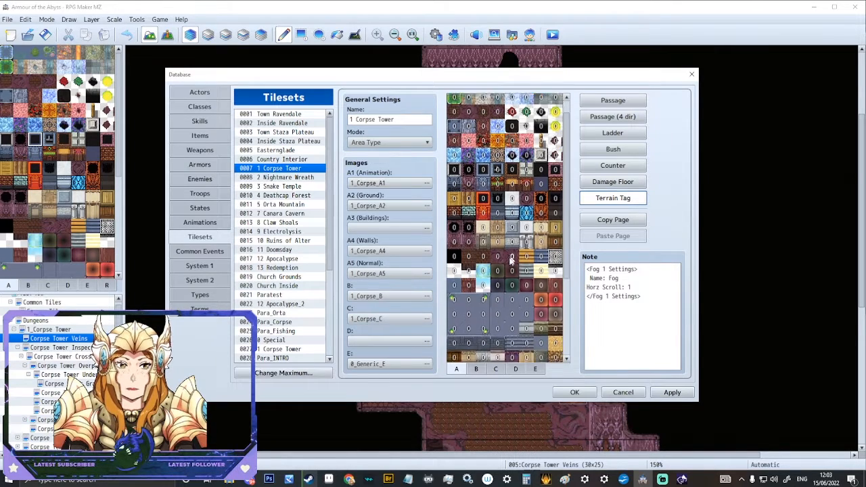
scroll(512, 252, down, 4)
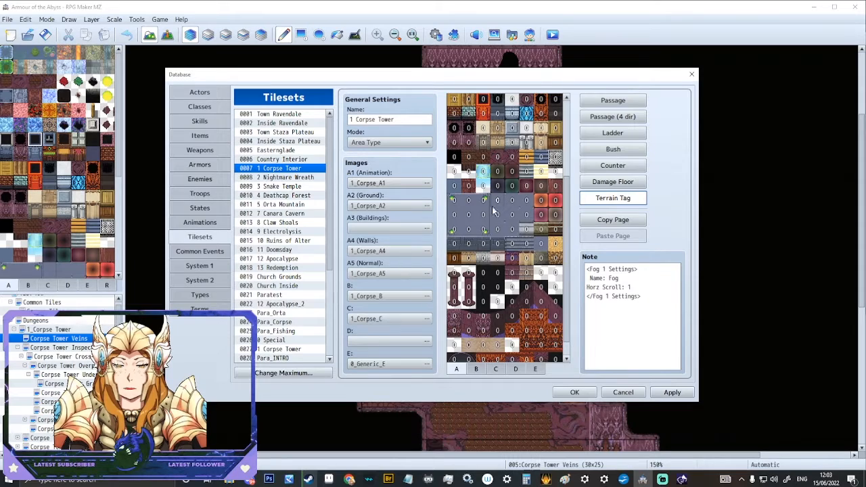
scroll(504, 176, up, 1)
scroll(505, 176, up, 5)
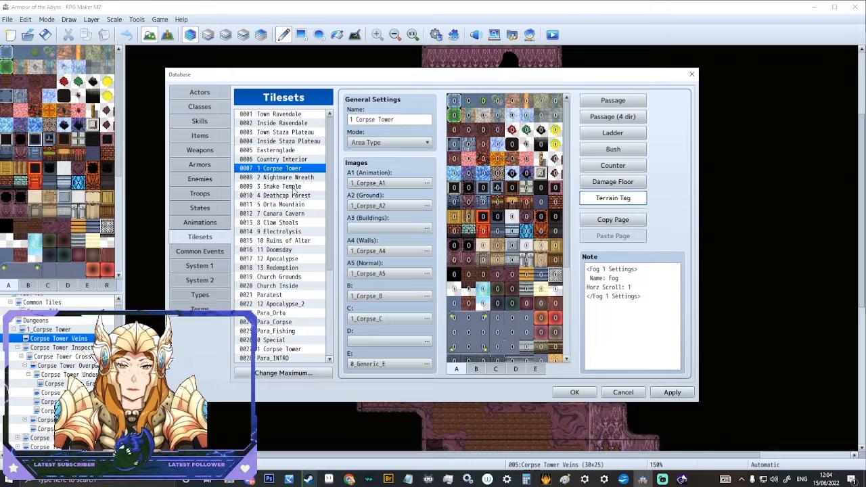
scroll(293, 191, down, 5)
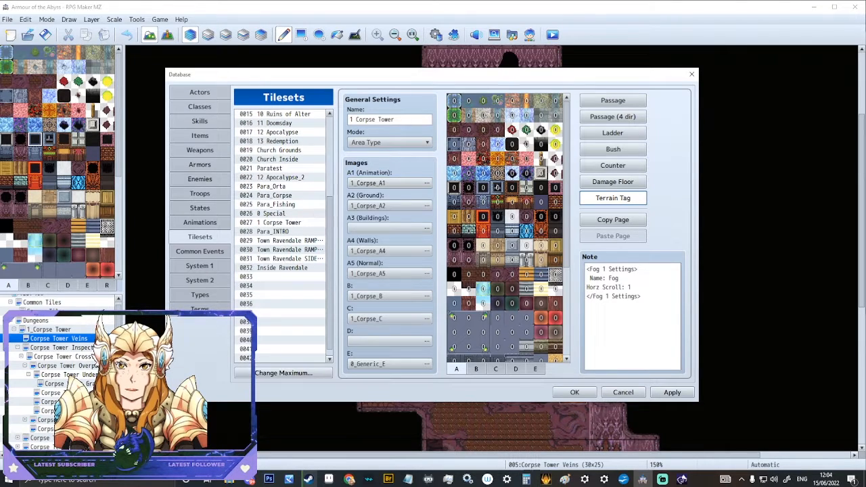
scroll(492, 295, down, 1)
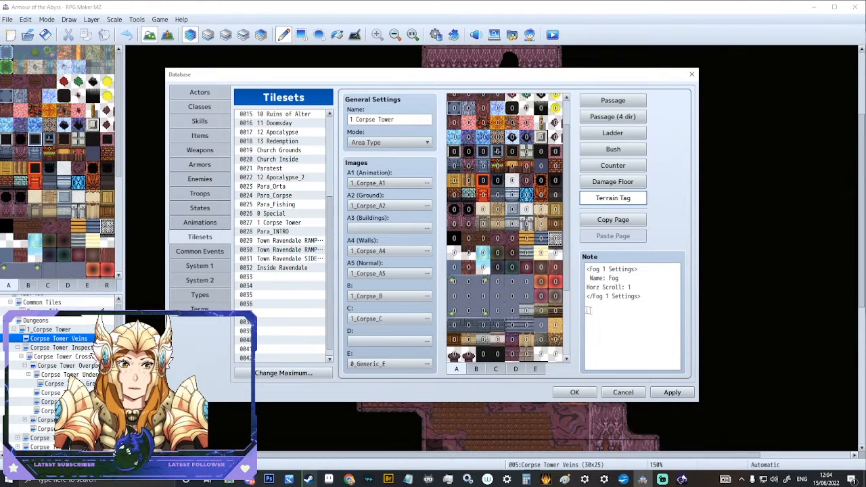
Step: Highlight the Fog 1 Settings text in the Corpse Tower tileset's note, and apply and close the Database
drag(654, 319, 528, 247)
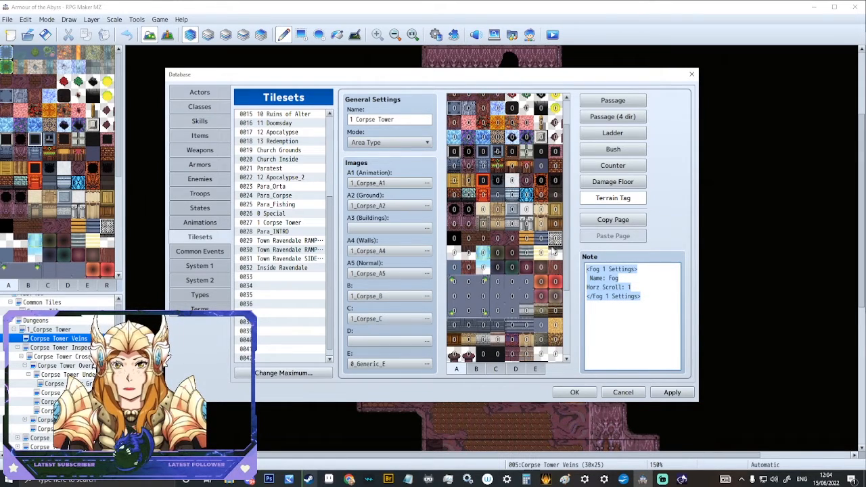
click(601, 273)
drag(652, 301, 551, 219)
click(652, 307)
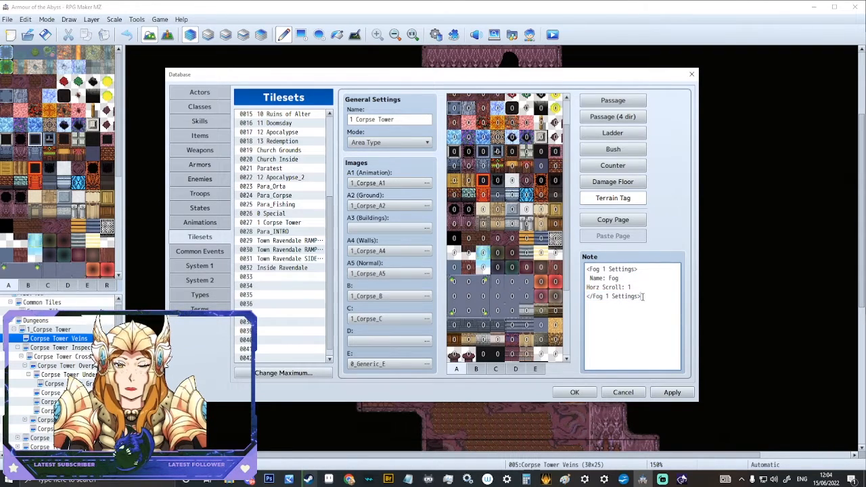
click(672, 392)
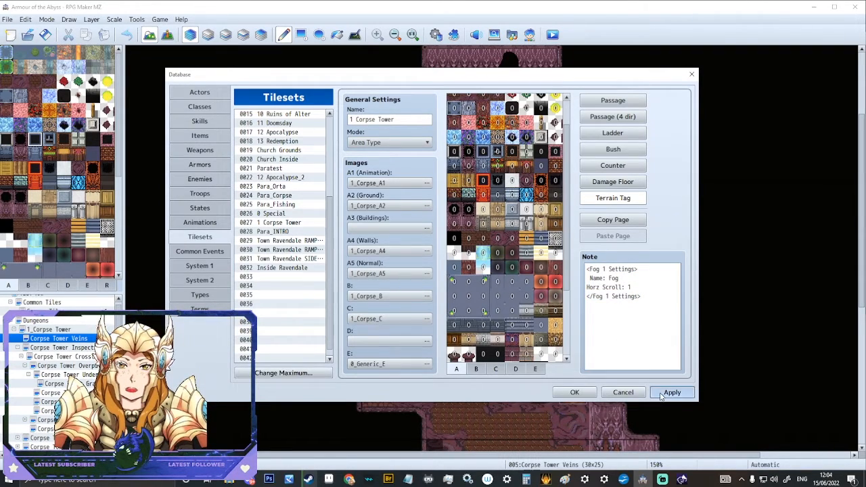
click(574, 392)
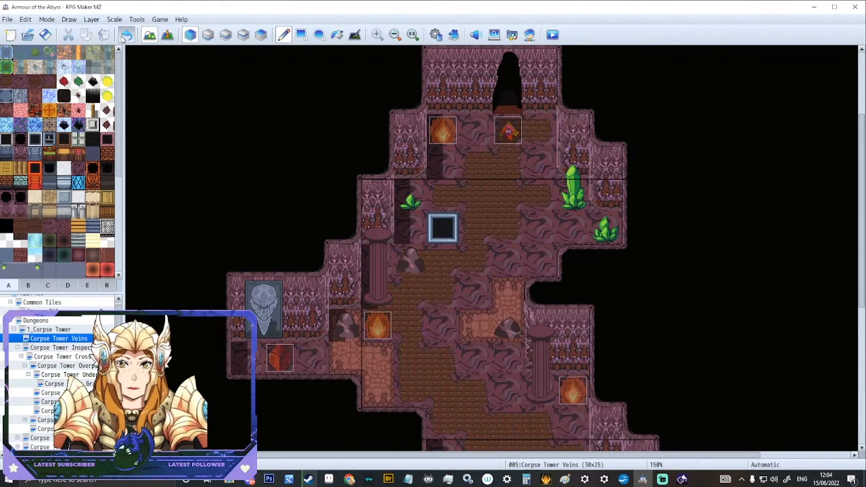
scroll(512, 246, down, 3)
scroll(309, 174, up, 4)
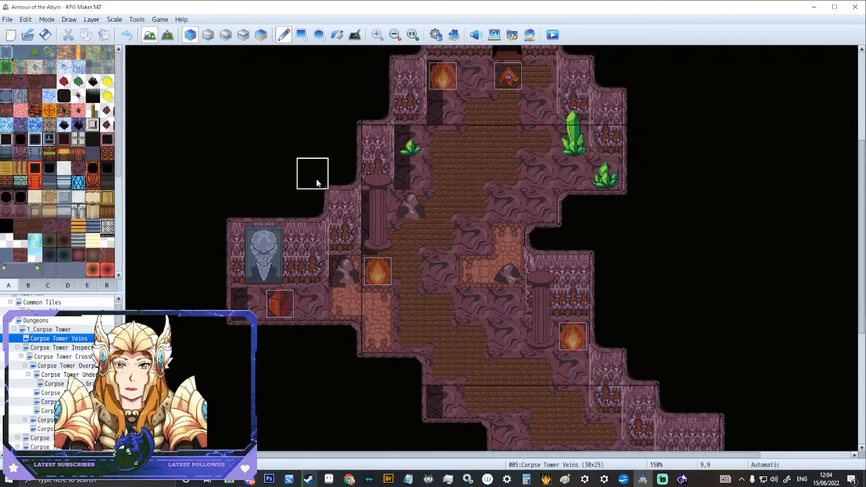
scroll(301, 183, up, 4)
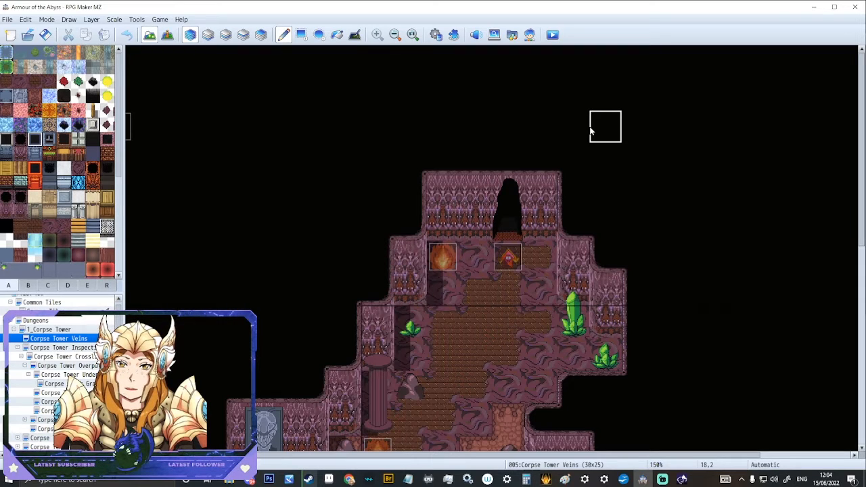
scroll(508, 183, down, 5)
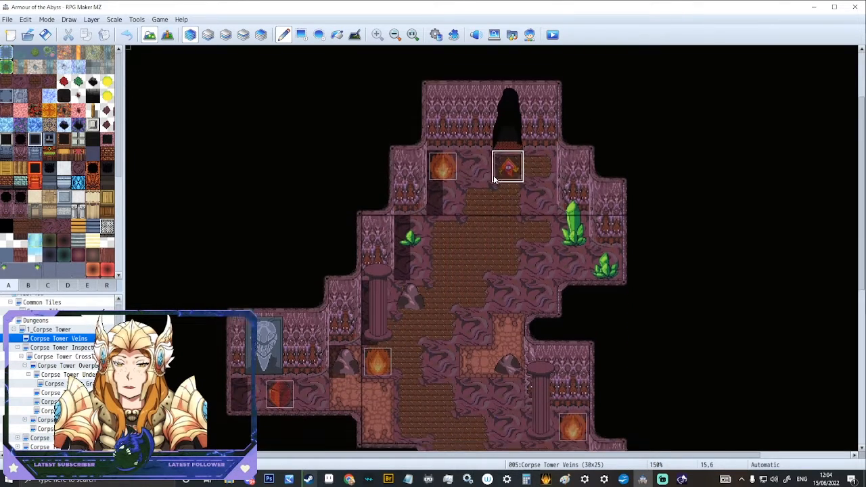
scroll(495, 175, down, 1)
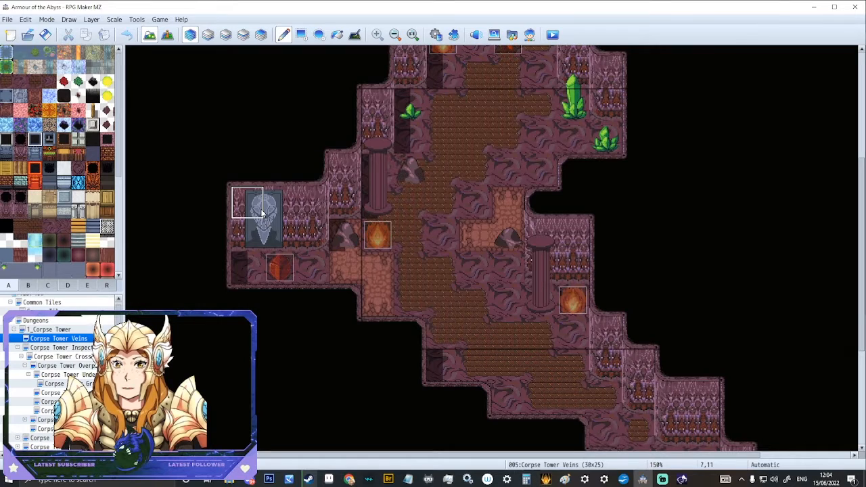
click(94, 155)
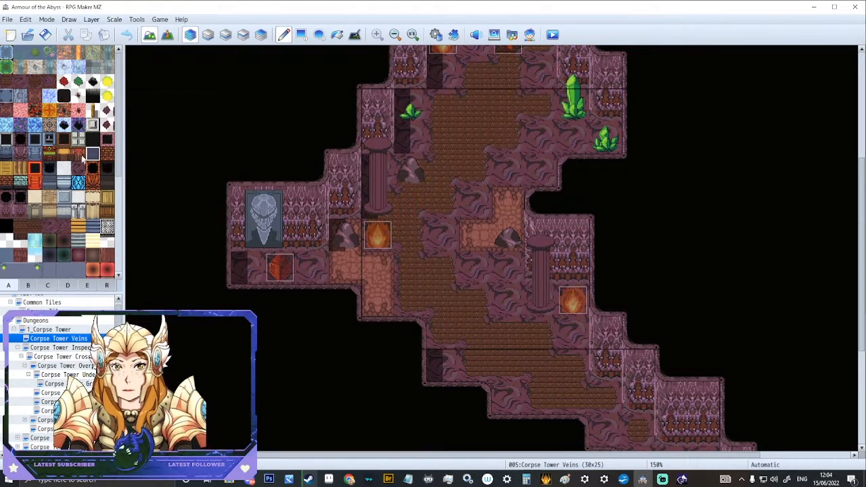
Step: Open the 4_Deathcap Forest map and switch to event editing mode
scroll(41, 317, down, 10)
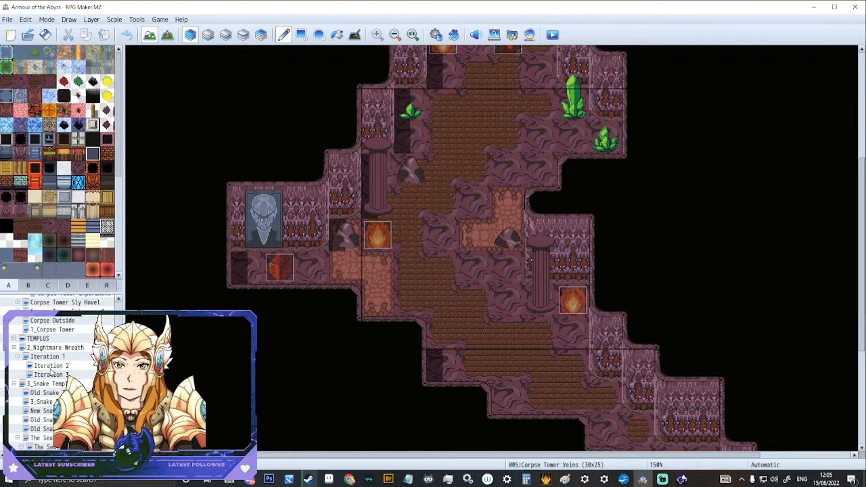
scroll(51, 371, down, 6)
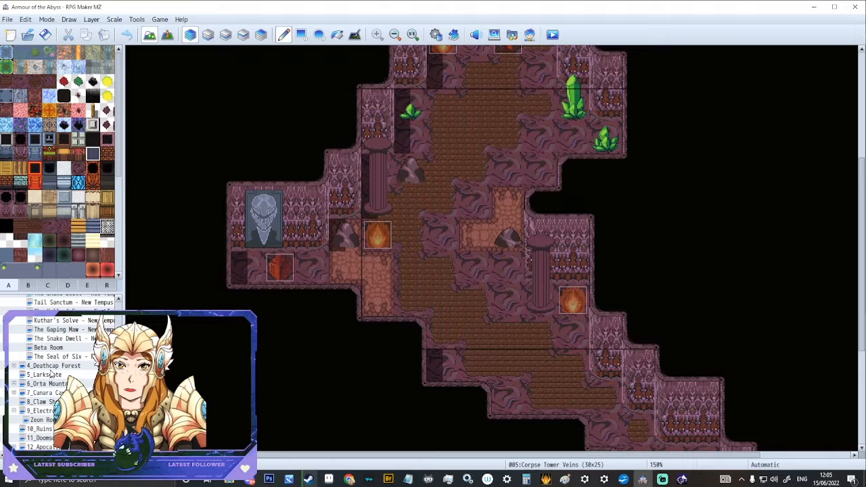
click(58, 366)
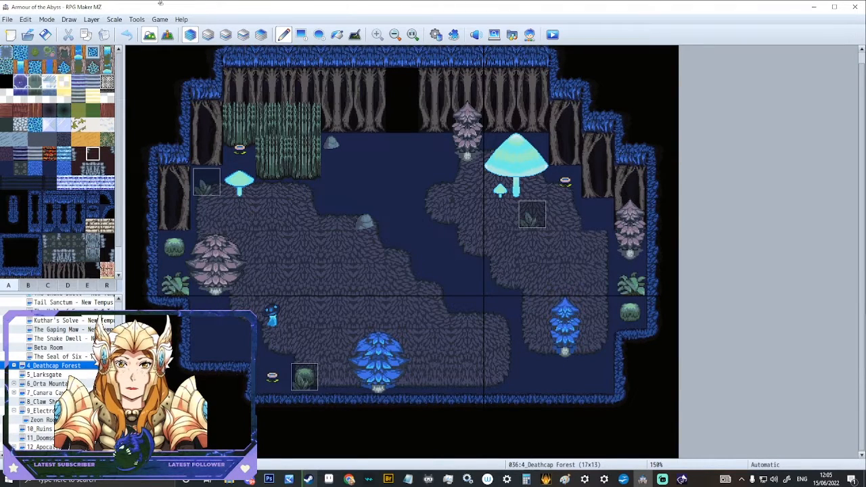
click(170, 35)
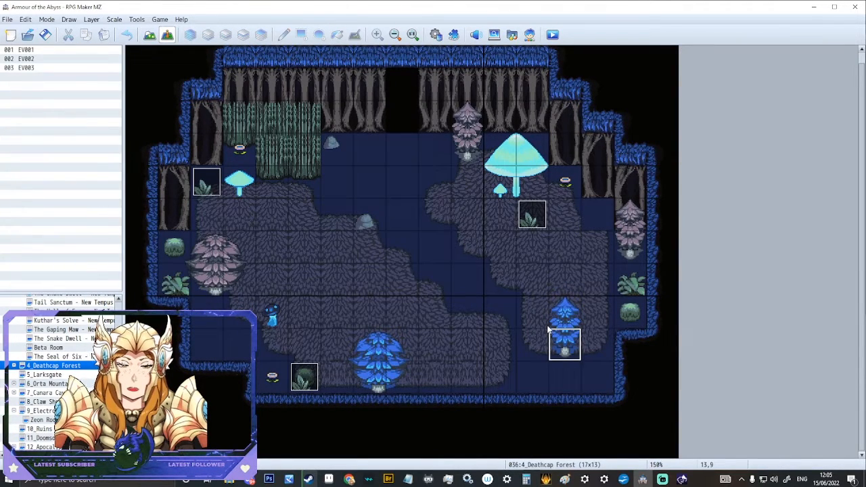